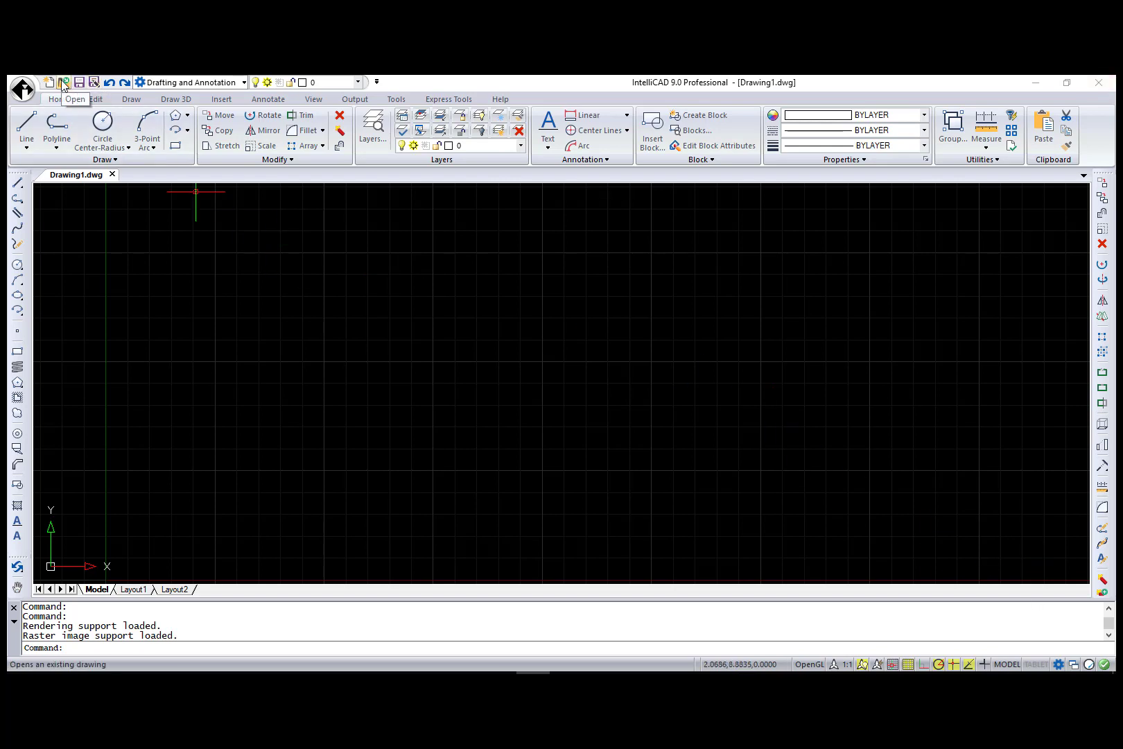
- Open im219157-1.dgn from the DGN folder through the Open Drawing dialog
click(62, 83)
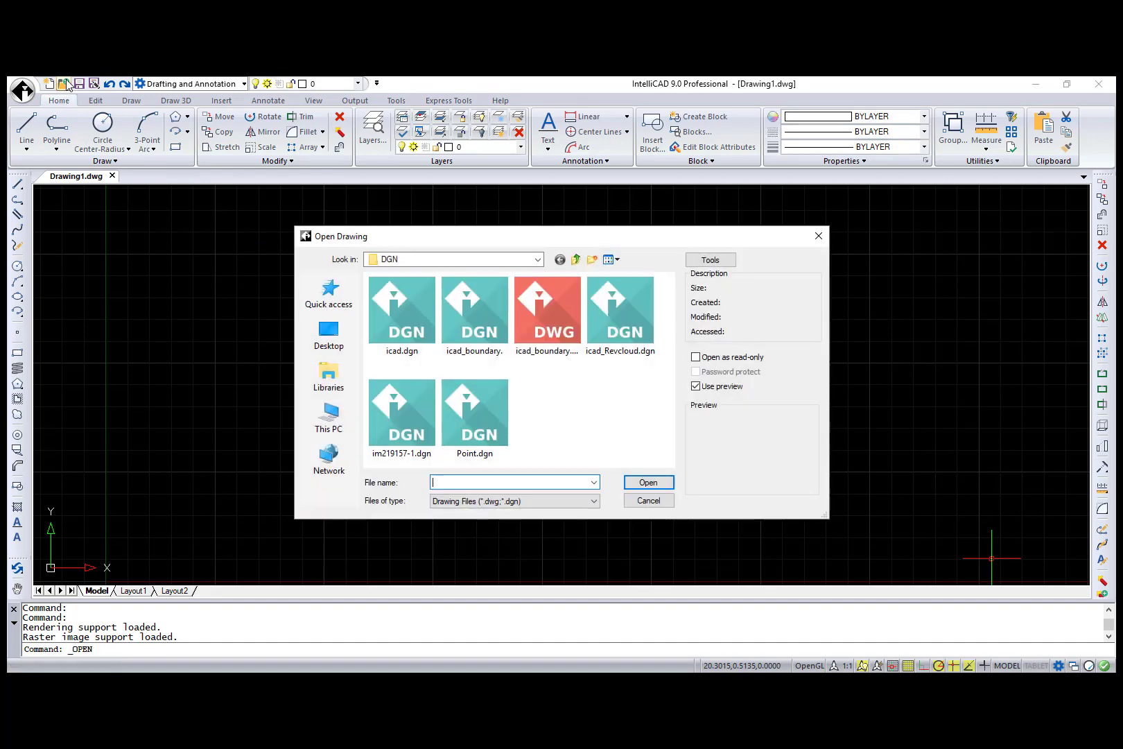
click(388, 396)
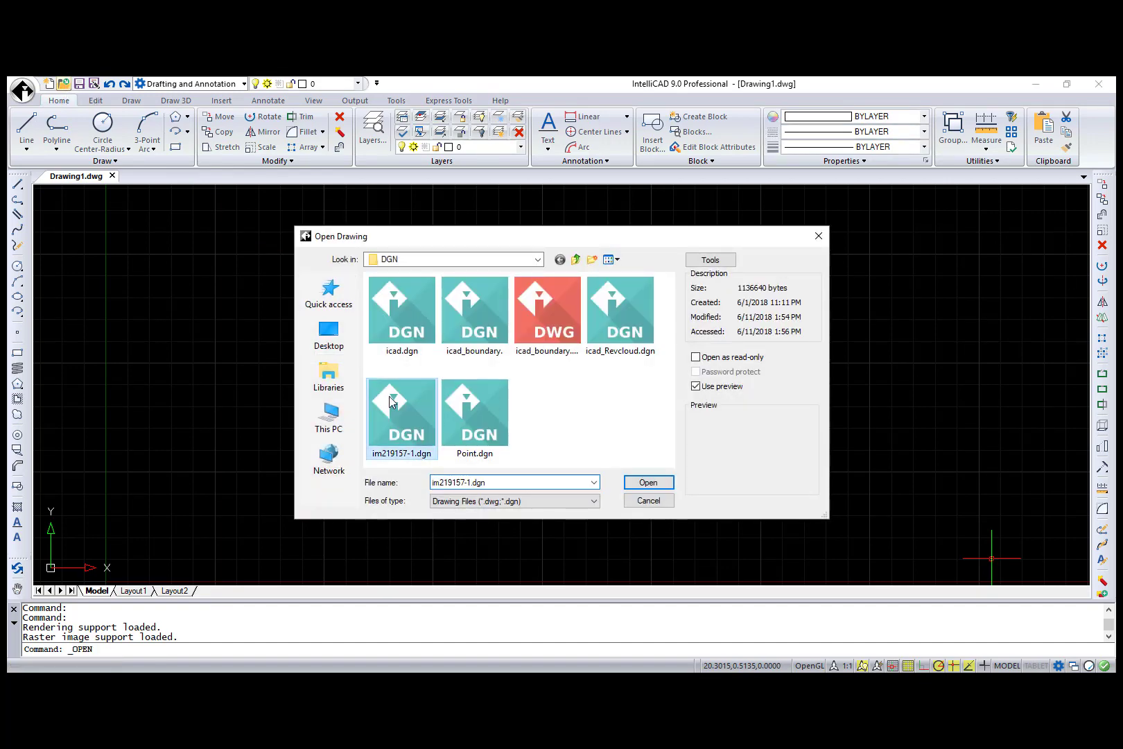
double_click(389, 396)
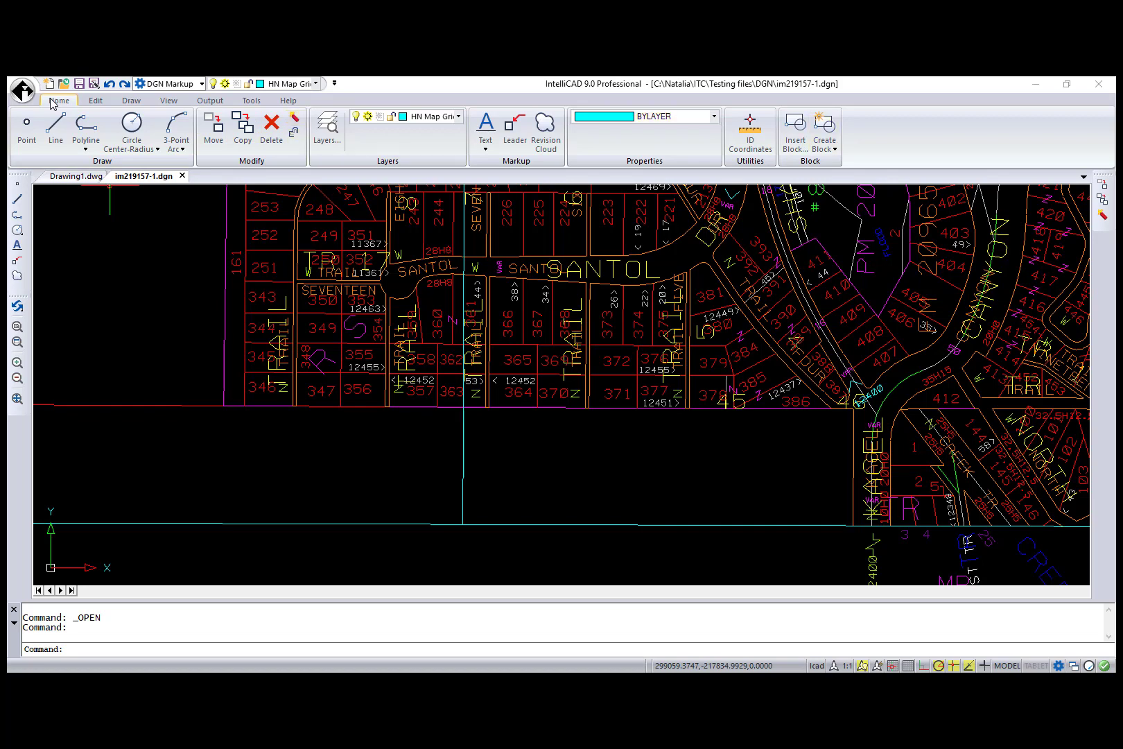
- Review the Edit, Draw, View, Output and Tools ribbon tabs and their panels
click(95, 101)
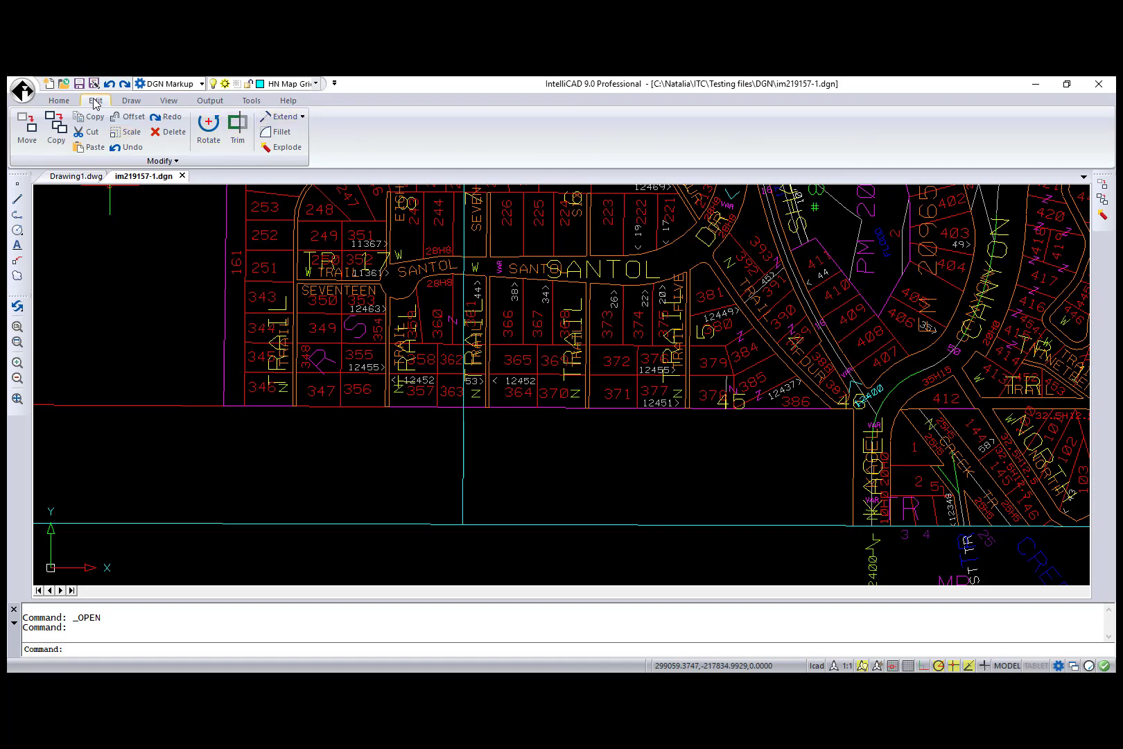
click(128, 102)
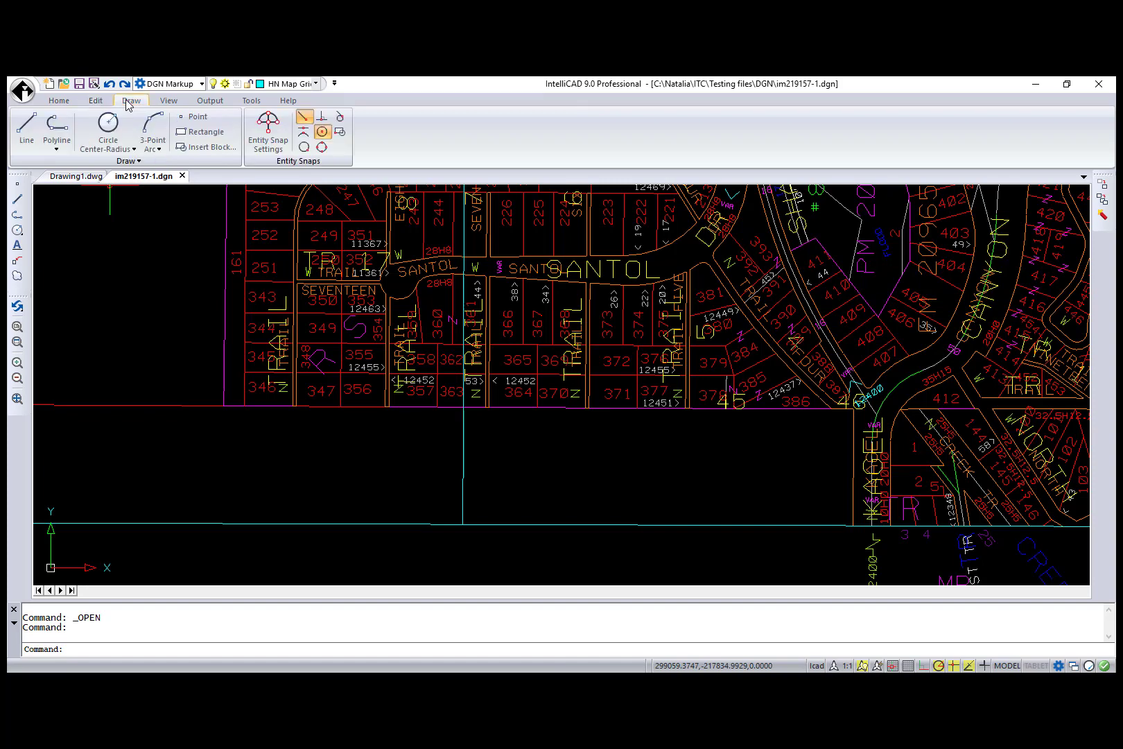
click(168, 102)
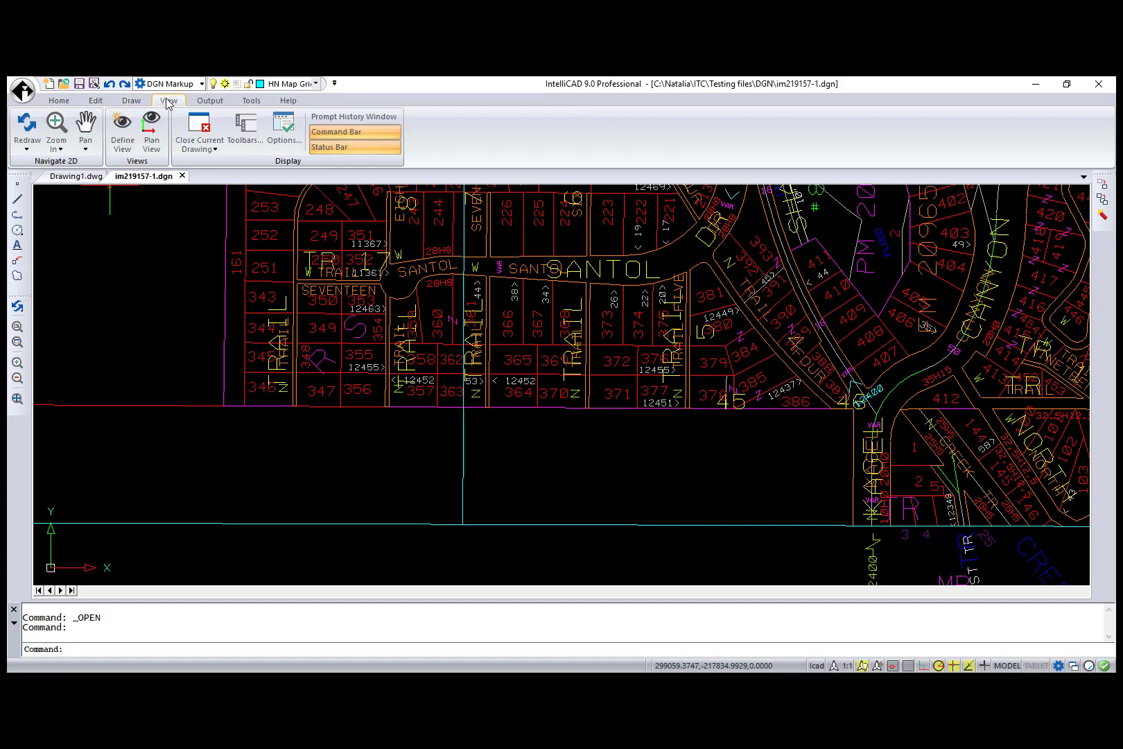
click(204, 102)
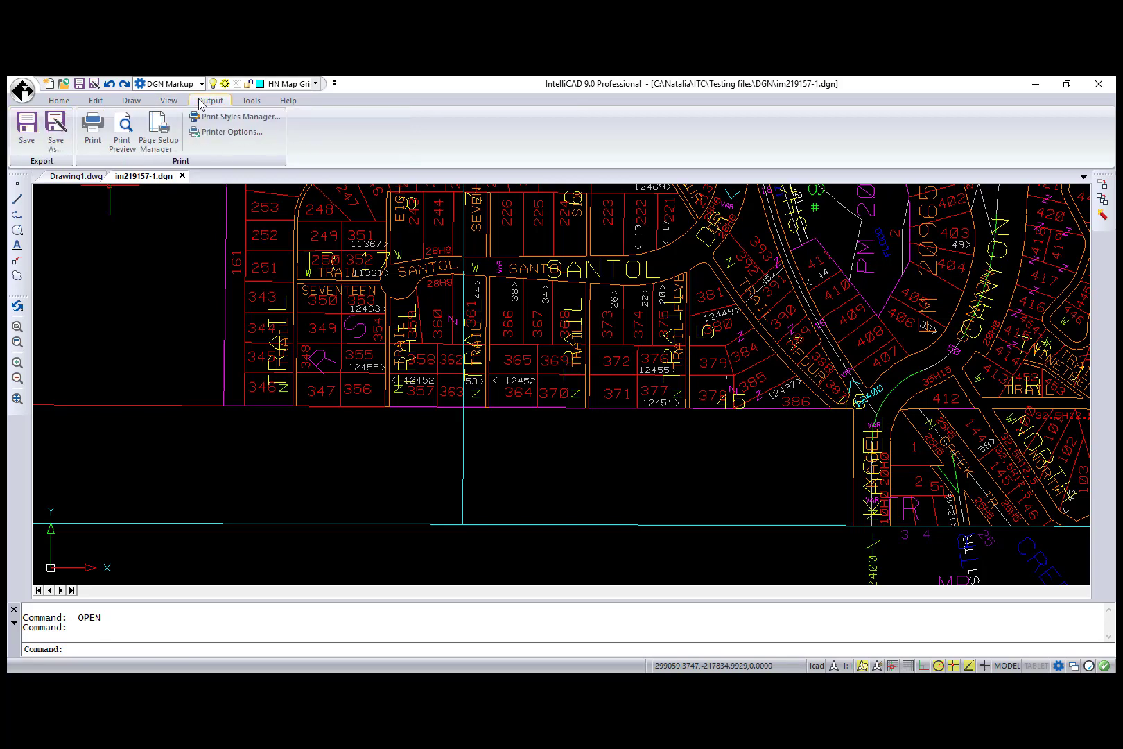
click(251, 102)
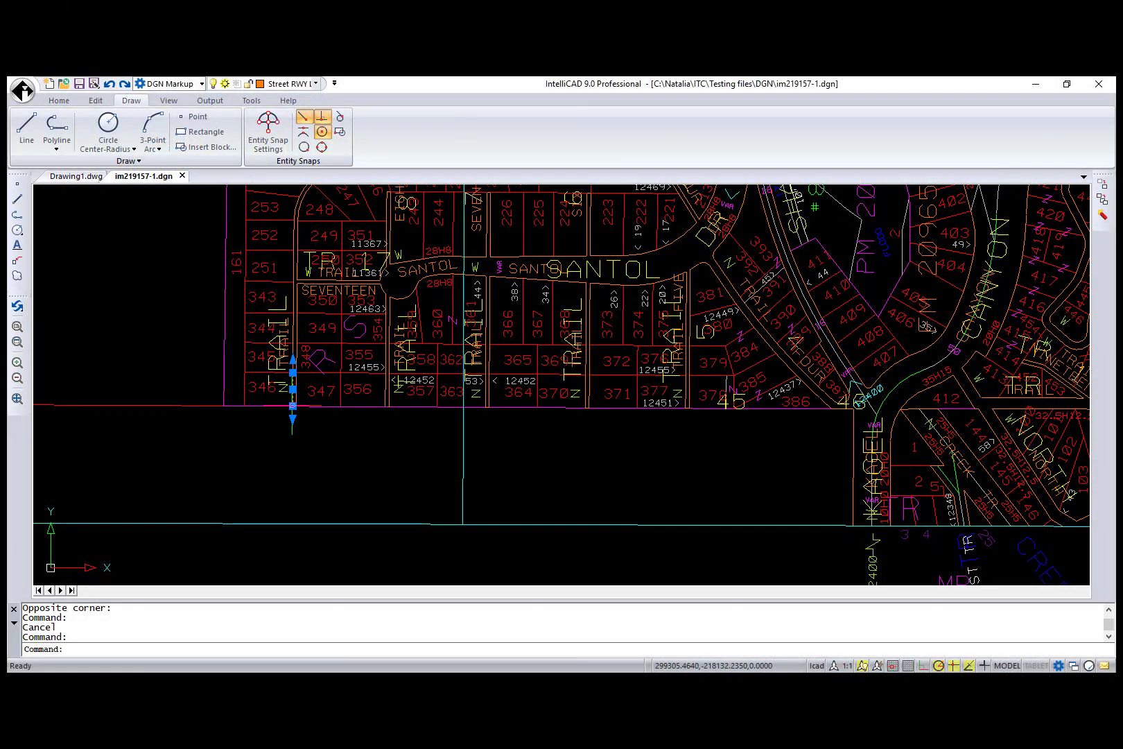
- Grip-stretch the lot line's end down to the cyan boundary line
click(292, 406)
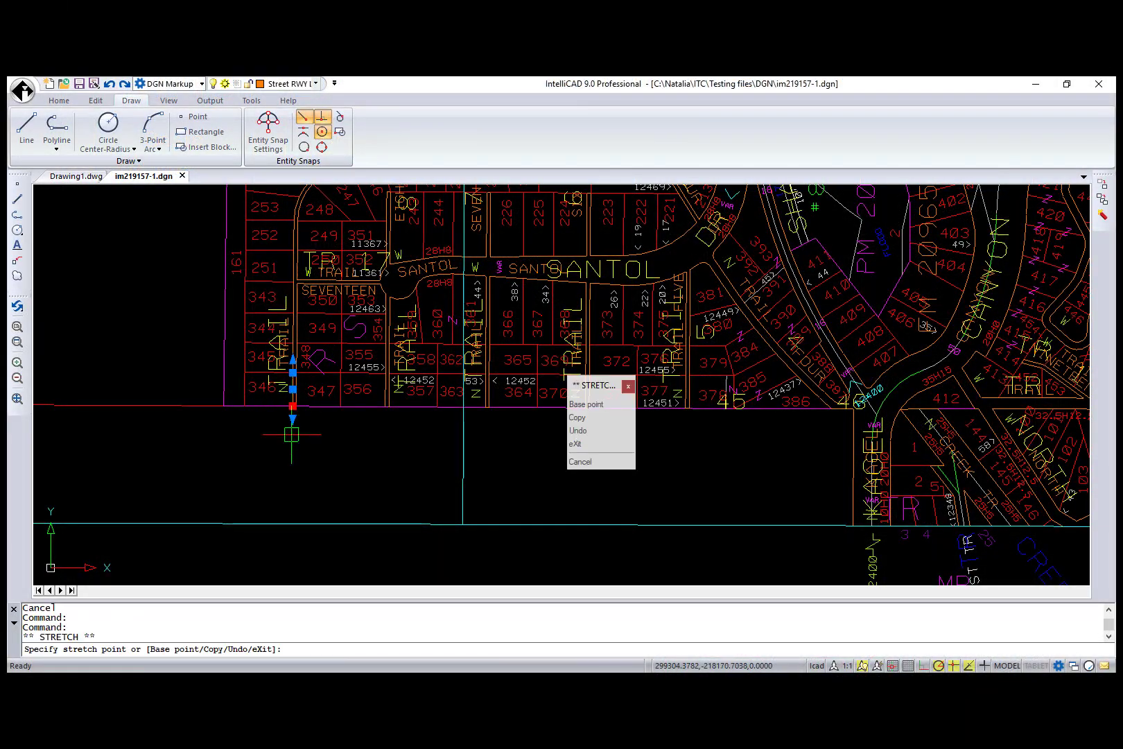
click(292, 523)
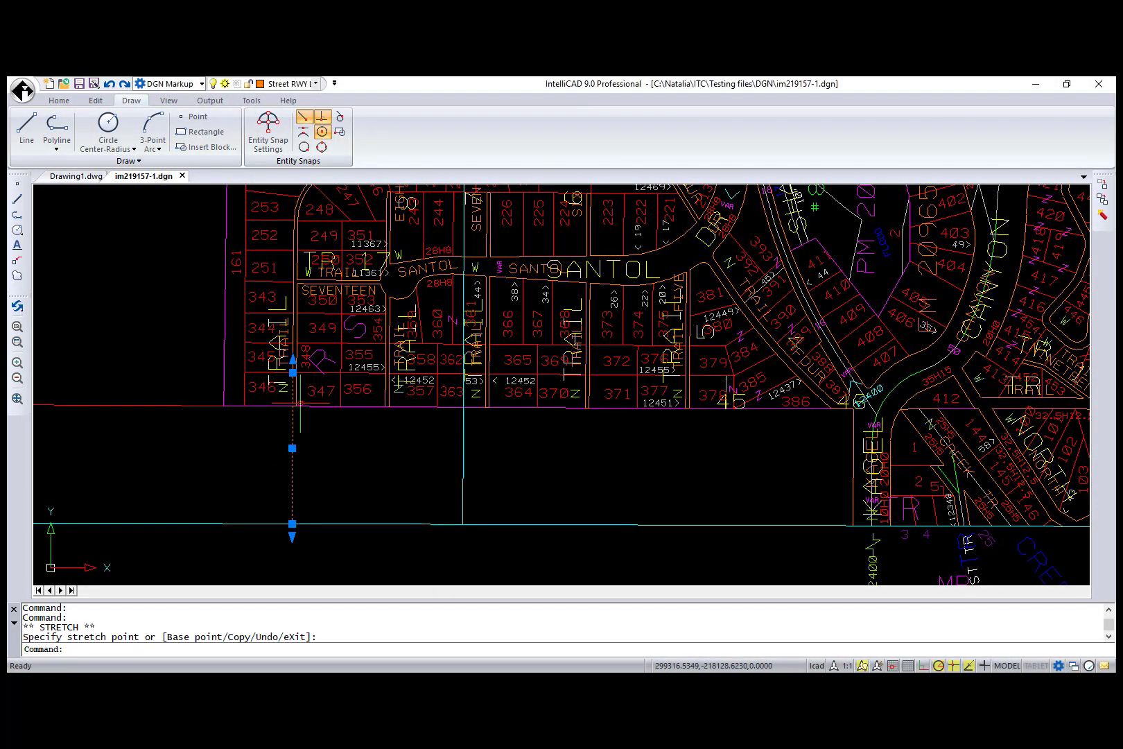
key(Escape)
click(296, 406)
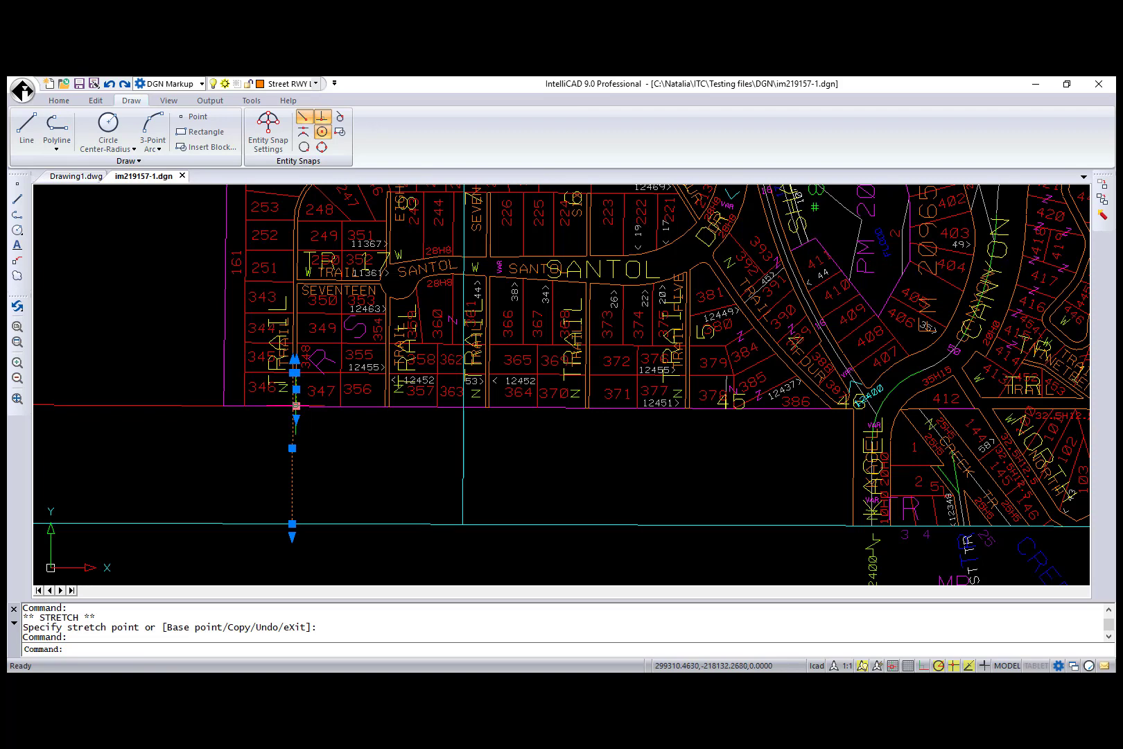
click(296, 405)
key(Escape)
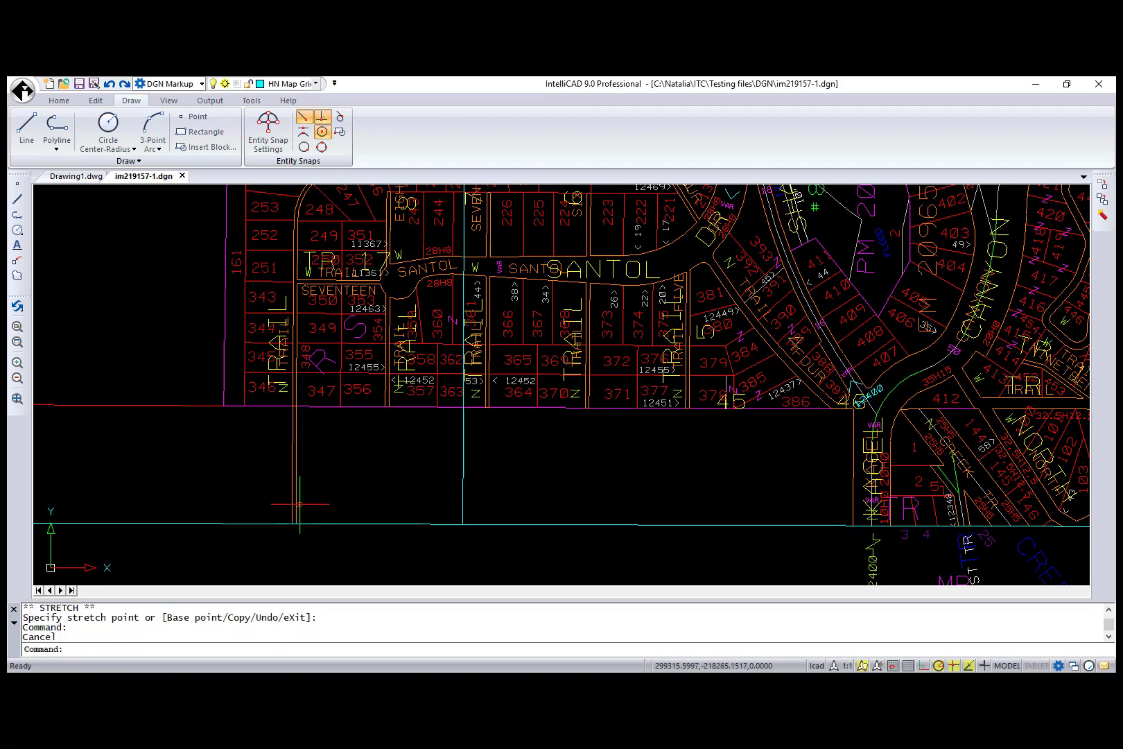
- Offset the lot line twice to create two parallel lines below lot 347
text(offset)
key(Return)
click(341, 405)
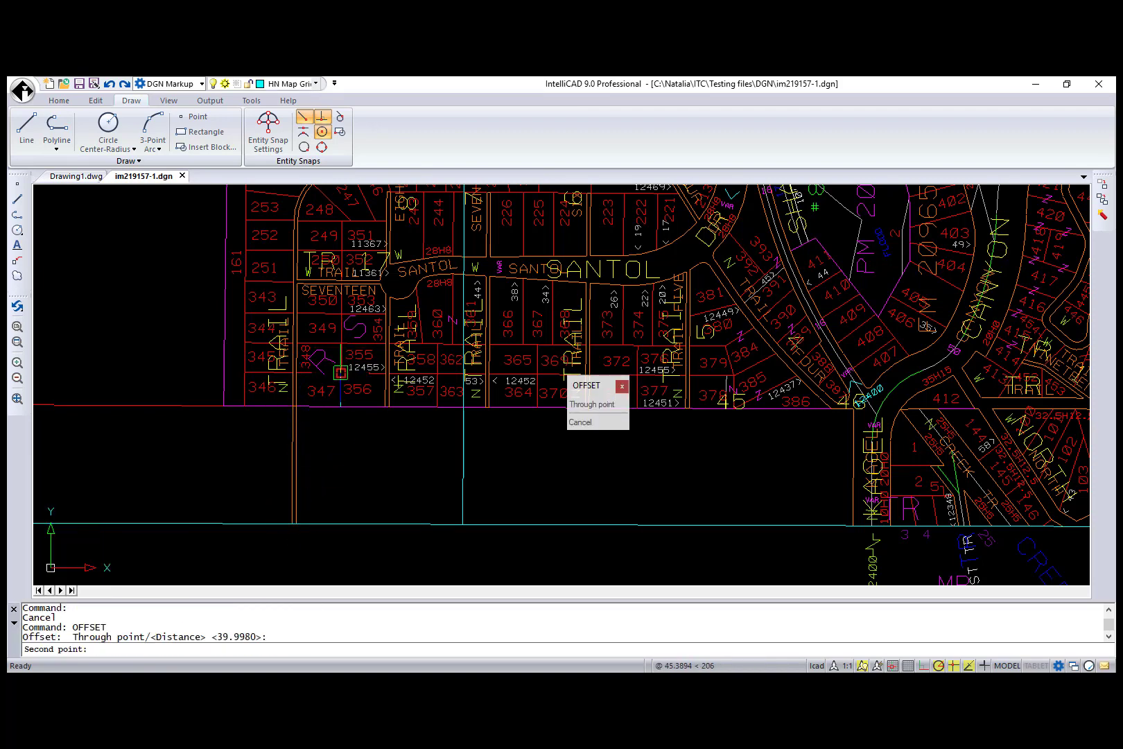
click(341, 440)
click(319, 405)
click(325, 459)
click(321, 439)
click(321, 464)
key(Escape)
- Start stretching the vertical lot line, then cancel the stretch
click(340, 407)
click(341, 407)
right_click(566, 375)
click(581, 450)
key(Escape)
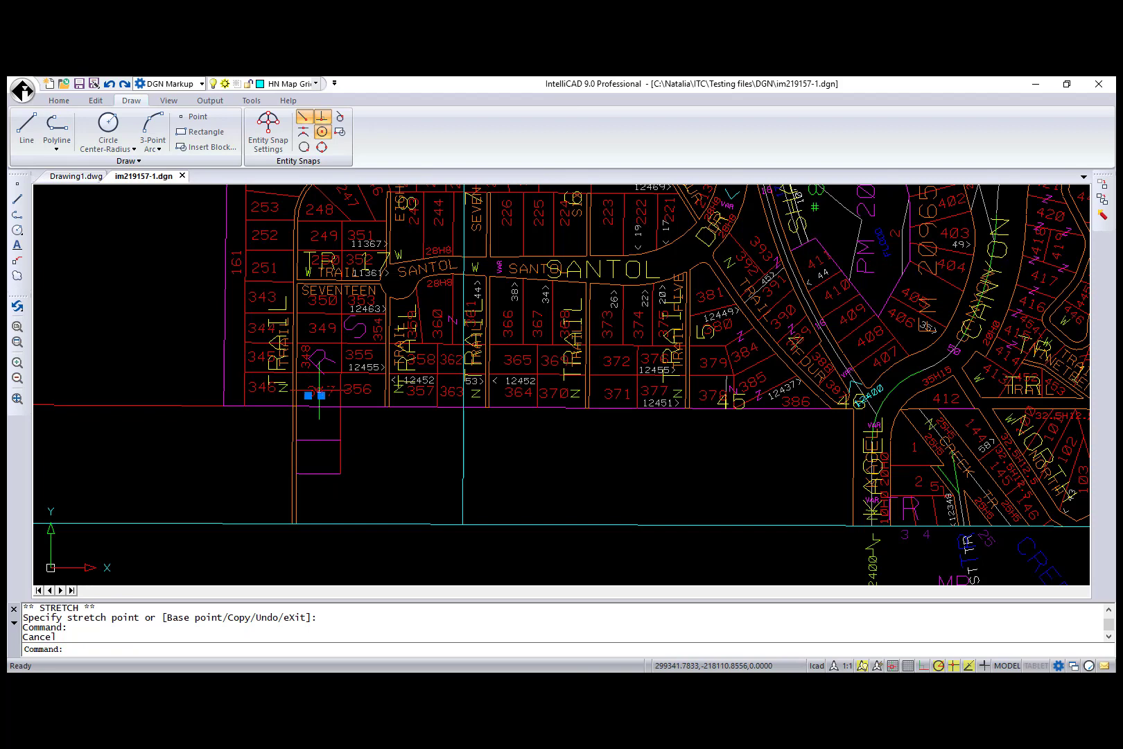
- Copy the 347 lot label and paste it into the new lot below
click(310, 391)
key(ctrl+c)
key(ctrl+v)
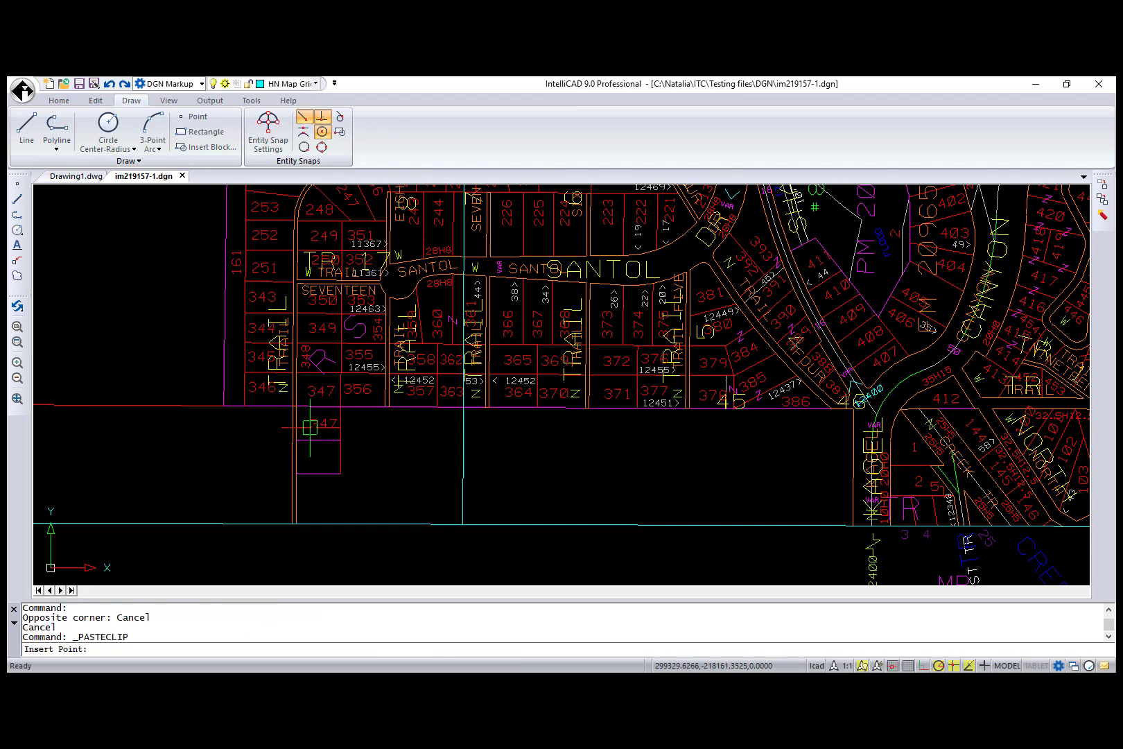
click(305, 428)
- Add the text label 602 with height 12 and rotation 116 below the pasted 347
text(text)
key(Return)
click(306, 459)
text(12)
key(Return)
text(116)
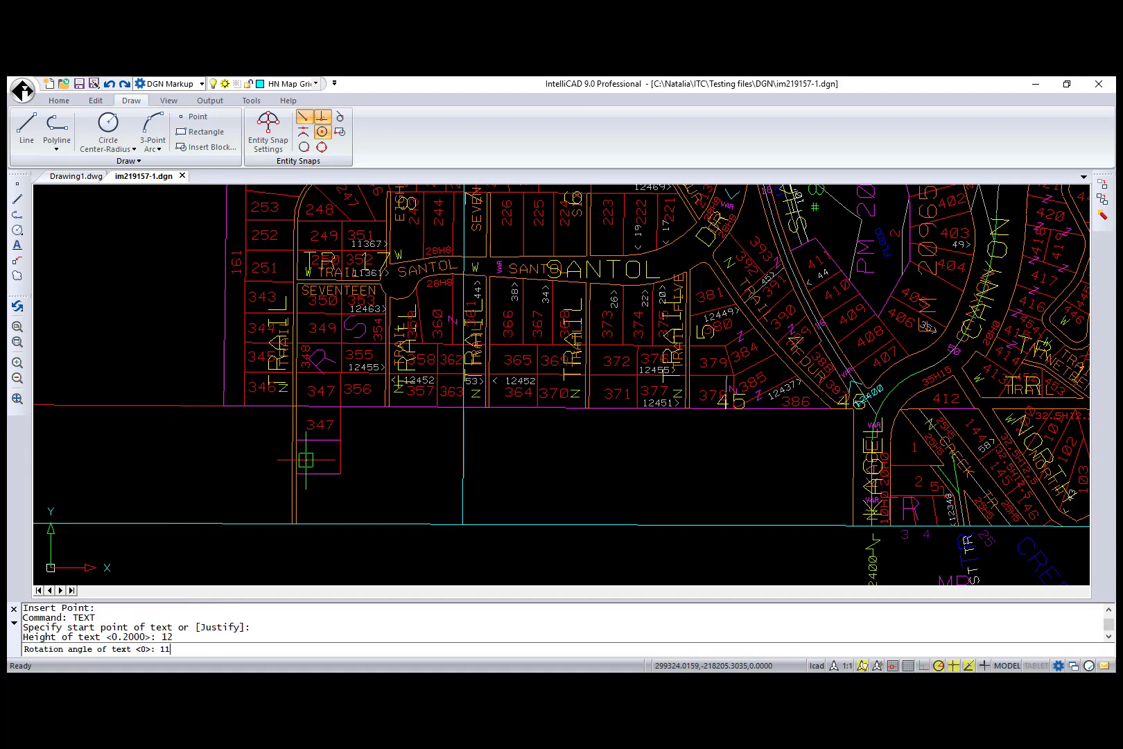
key(Return)
text(602)
key(Return)
key(Escape)
text(ent)
key(Return)
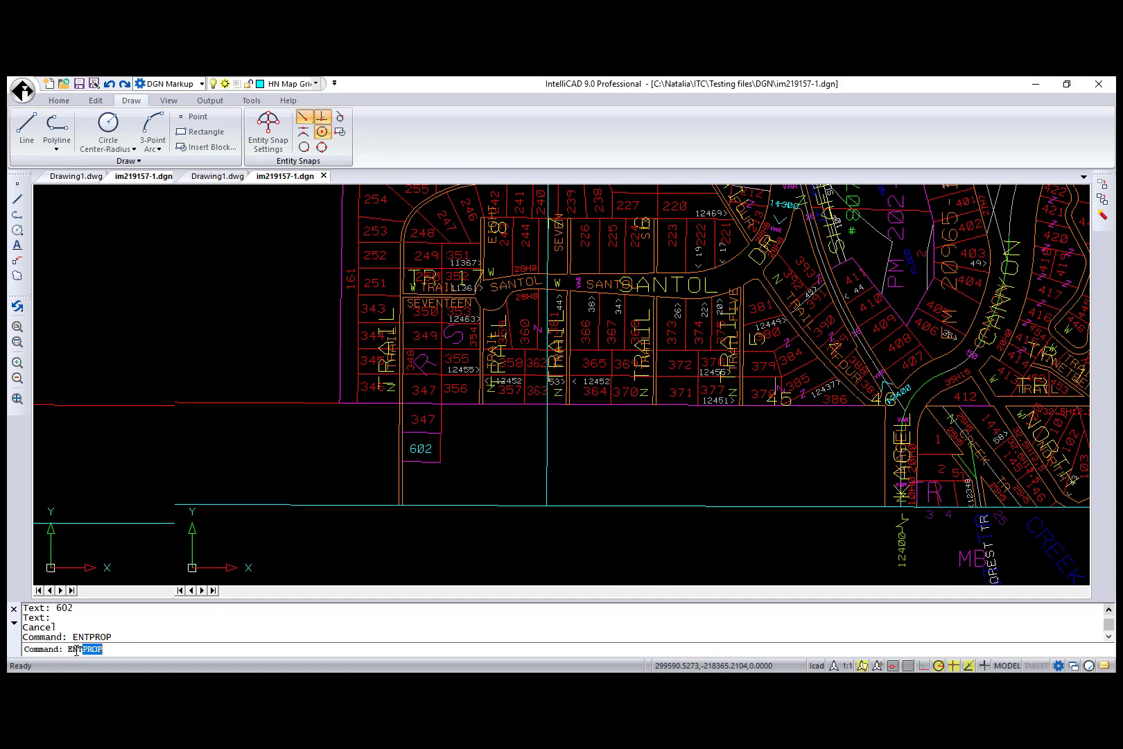
- Put the two short lines below lot 347 on the HN Map Grid layer, then window-select the lower 347 label
click(410, 450)
click(160, 246)
click(139, 390)
click(420, 404)
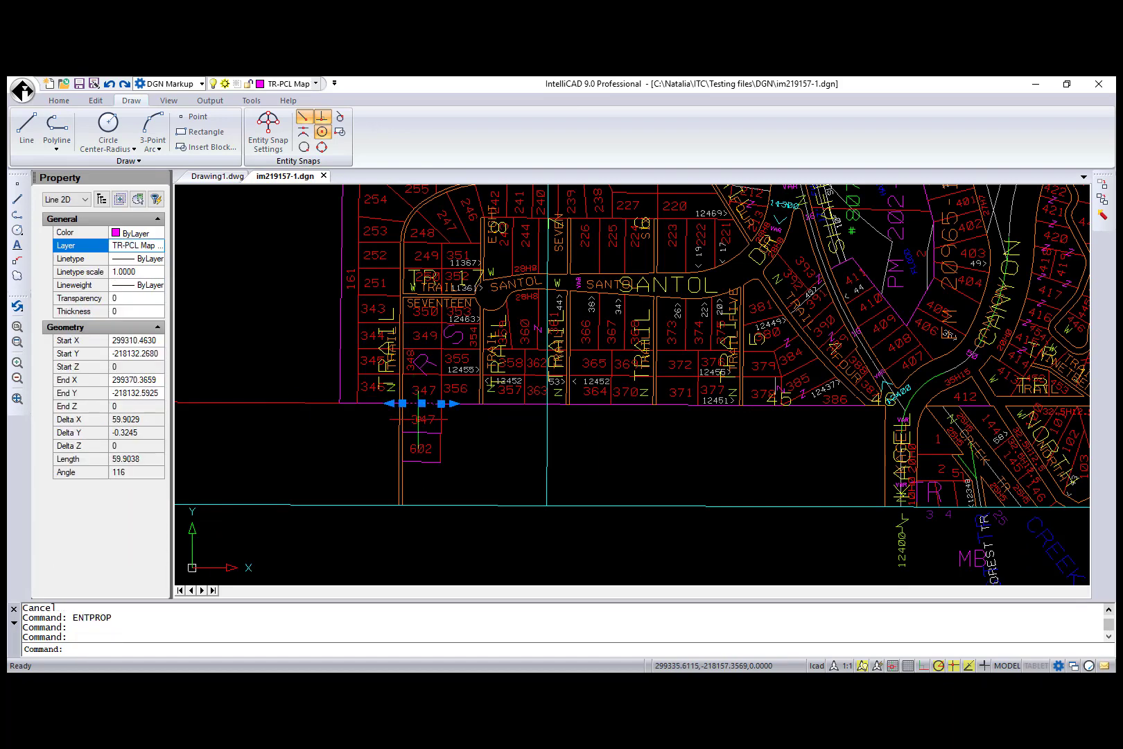
click(420, 432)
click(158, 245)
scroll(139, 464, up, 5)
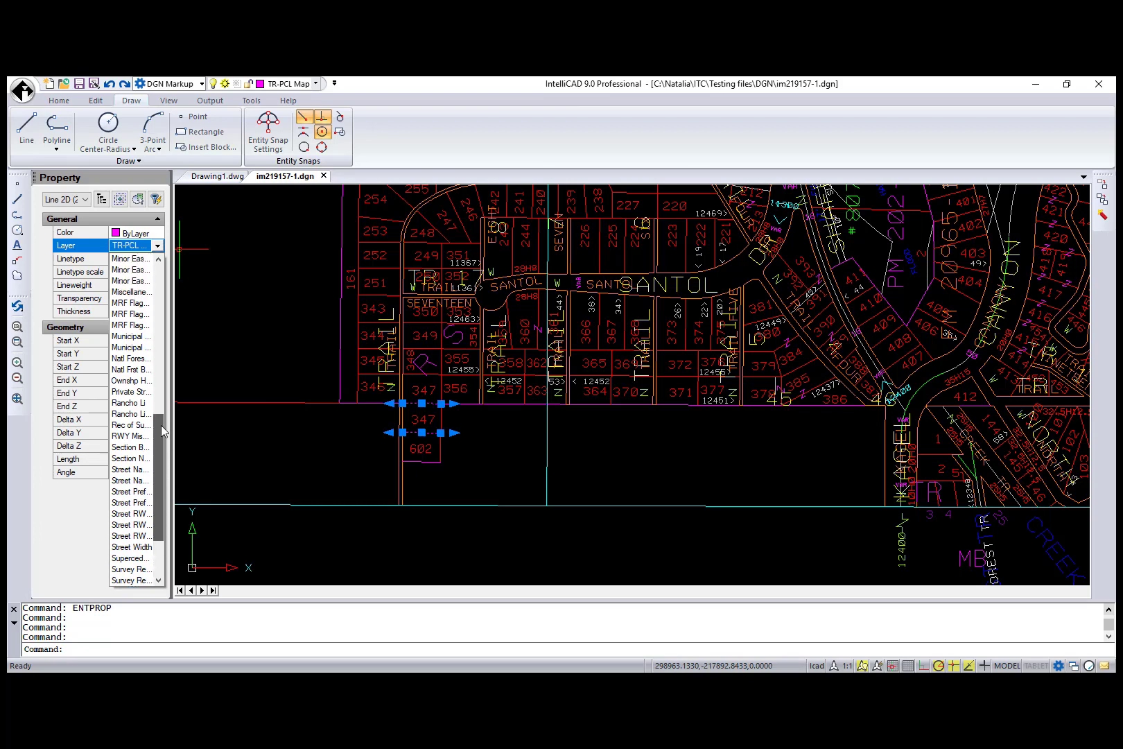
click(132, 343)
key(Escape)
click(444, 435)
click(415, 415)
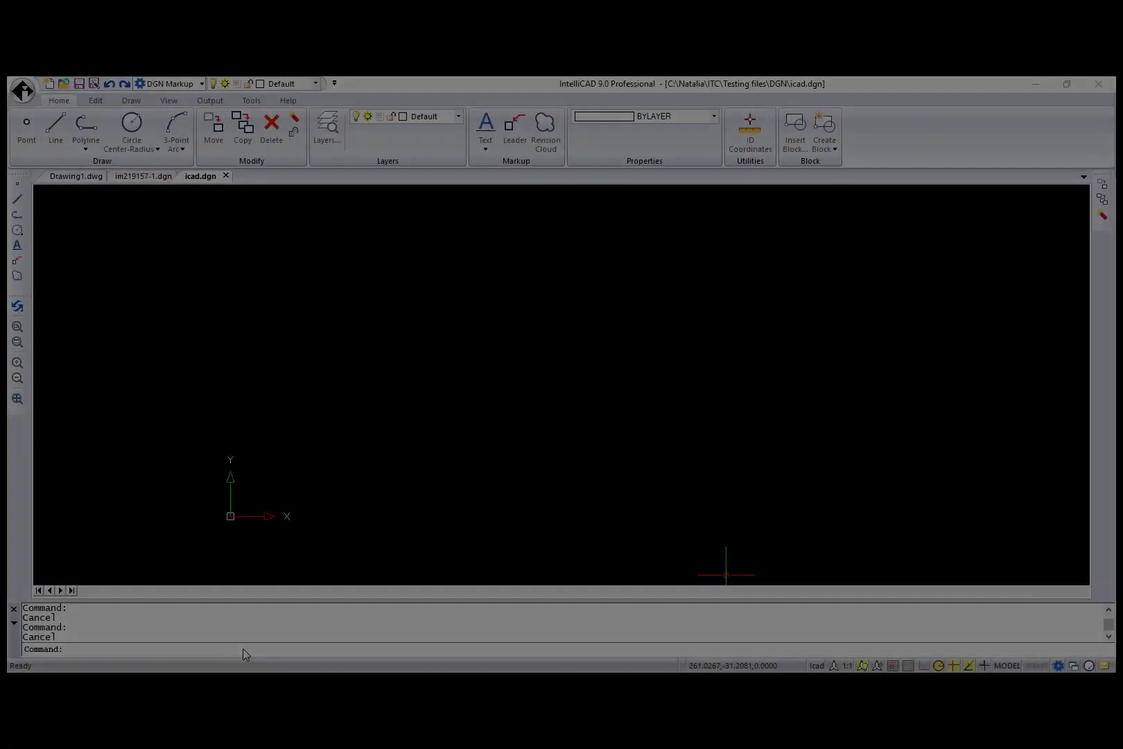
- Run script_to_run with the SCRIPT command to draw the court outline in icad.dgn
text(scri)
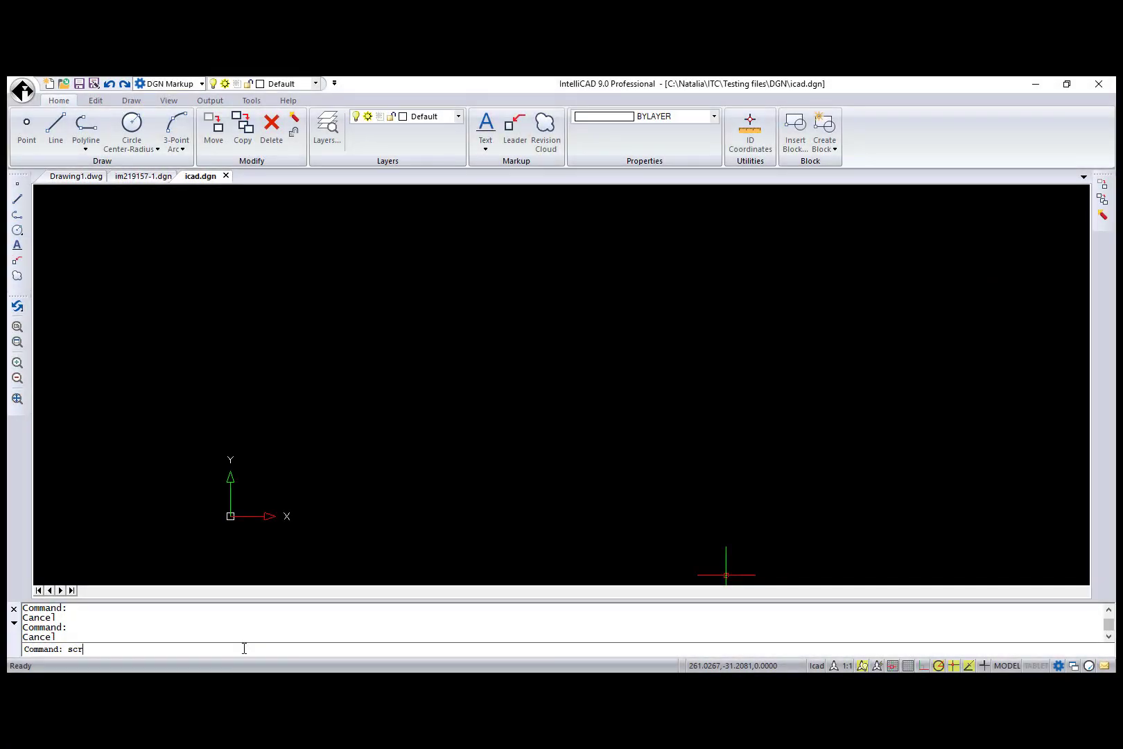
key(Return)
double_click(407, 336)
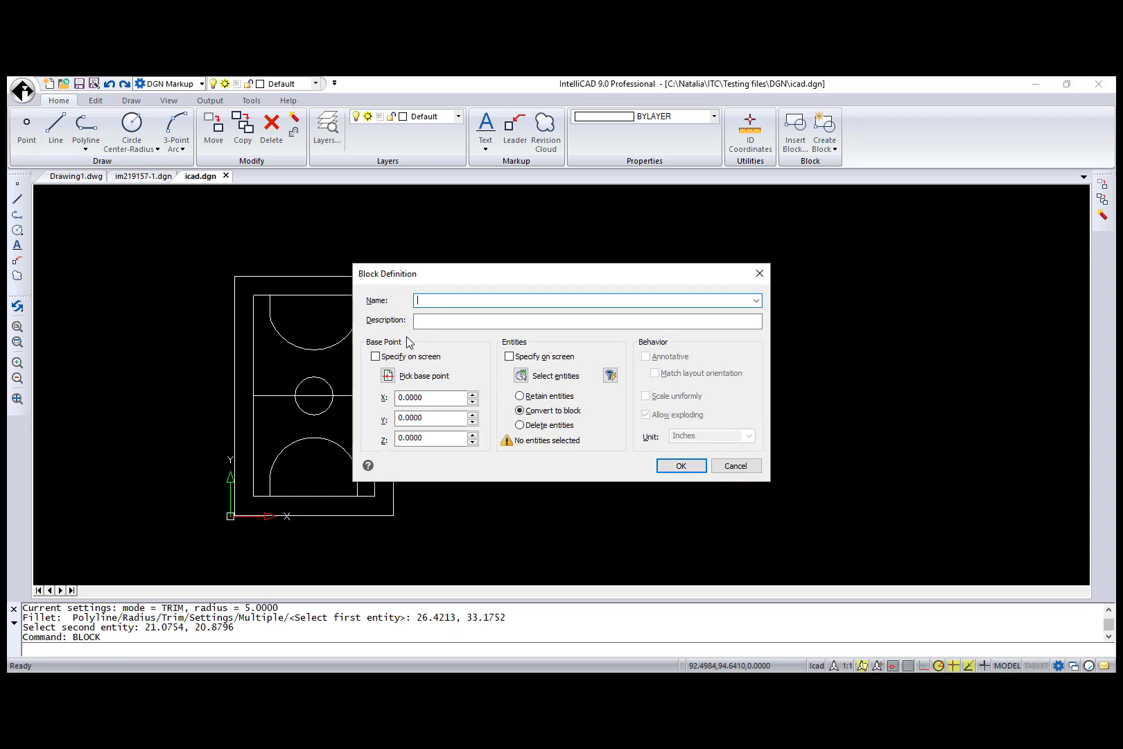
- Define a block named new from all entities of the court drawing
text(new)
click(671, 467)
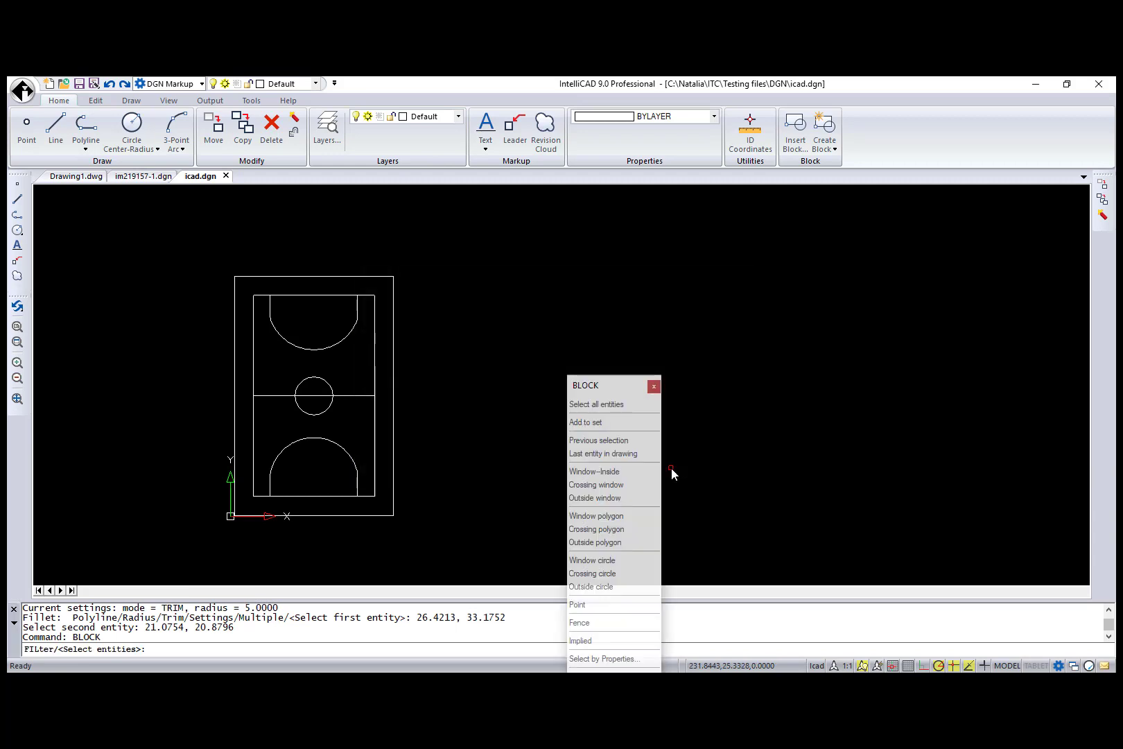
click(633, 403)
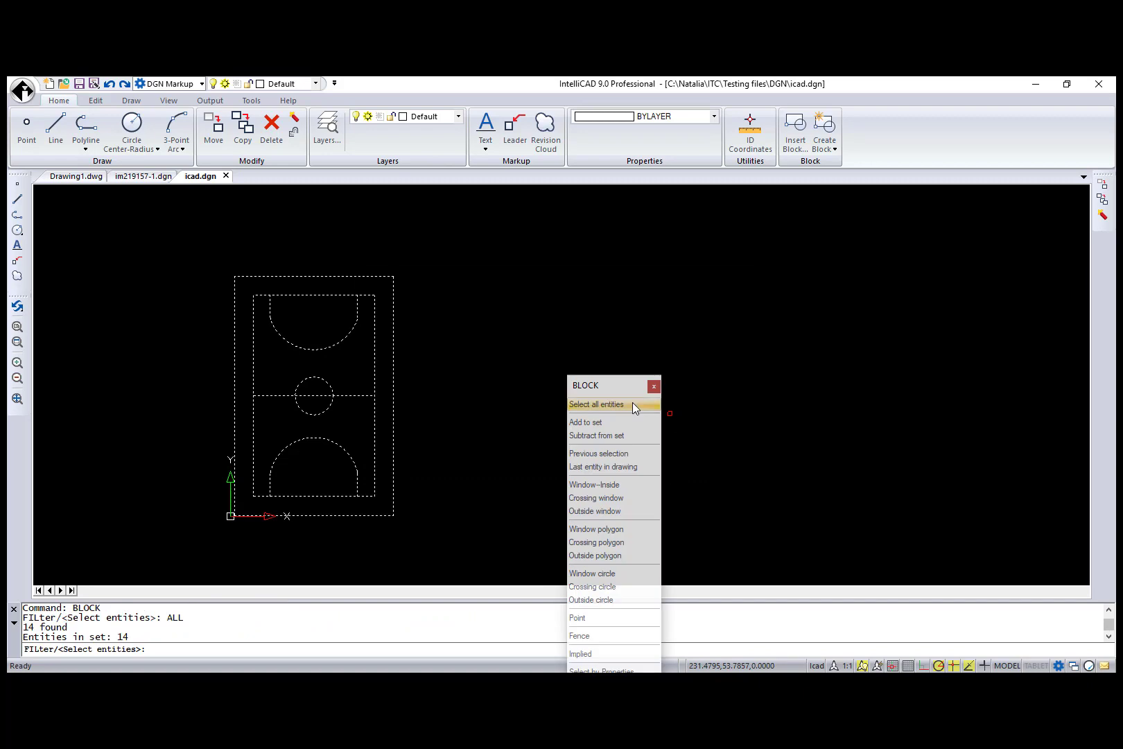
key(Return)
- Insert block new to the right of the court at scale 1.0
text(insert)
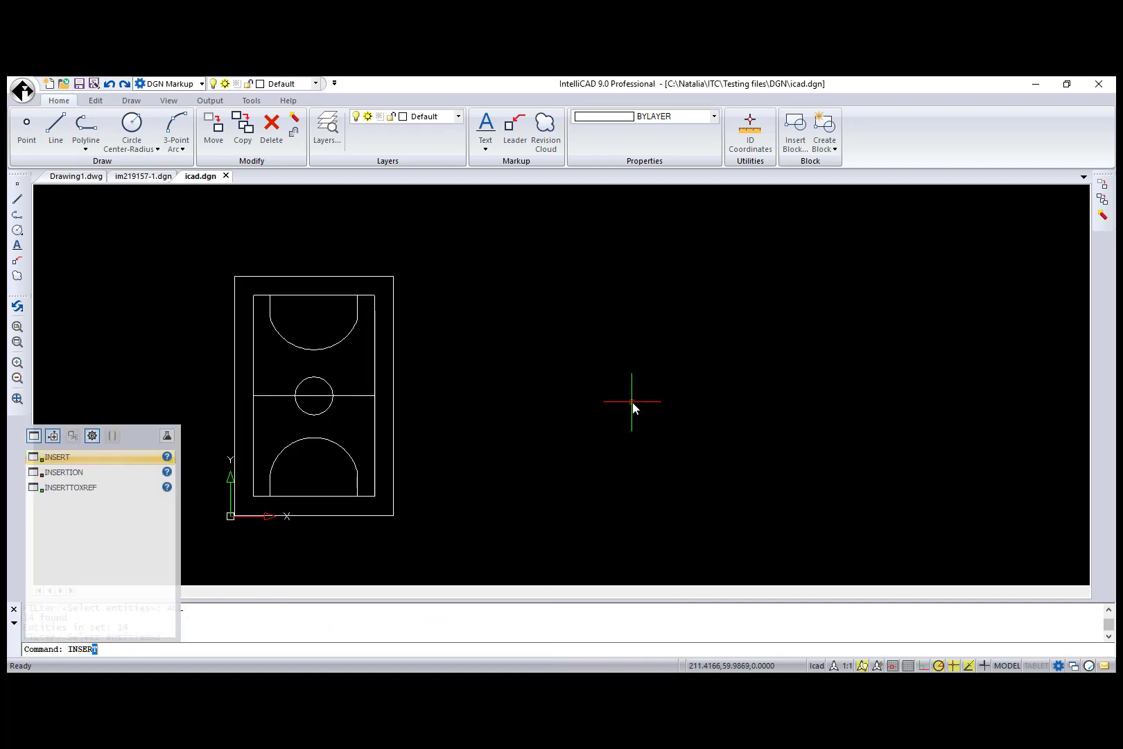
key(Return)
click(660, 478)
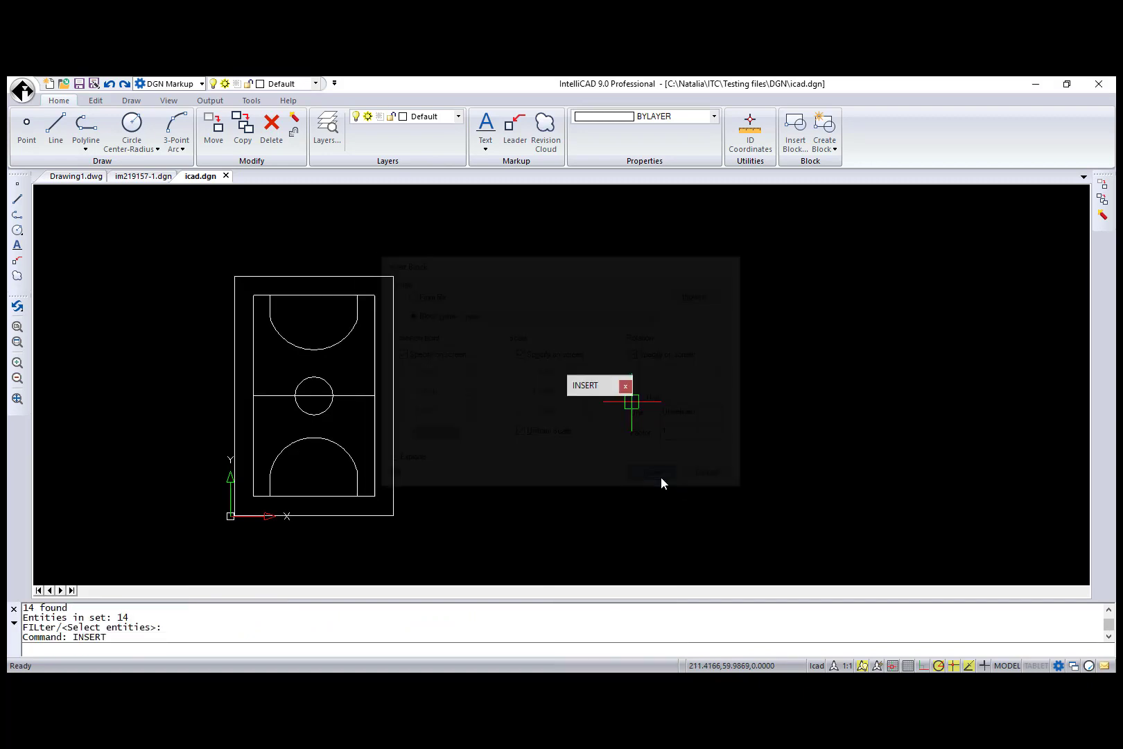
click(493, 520)
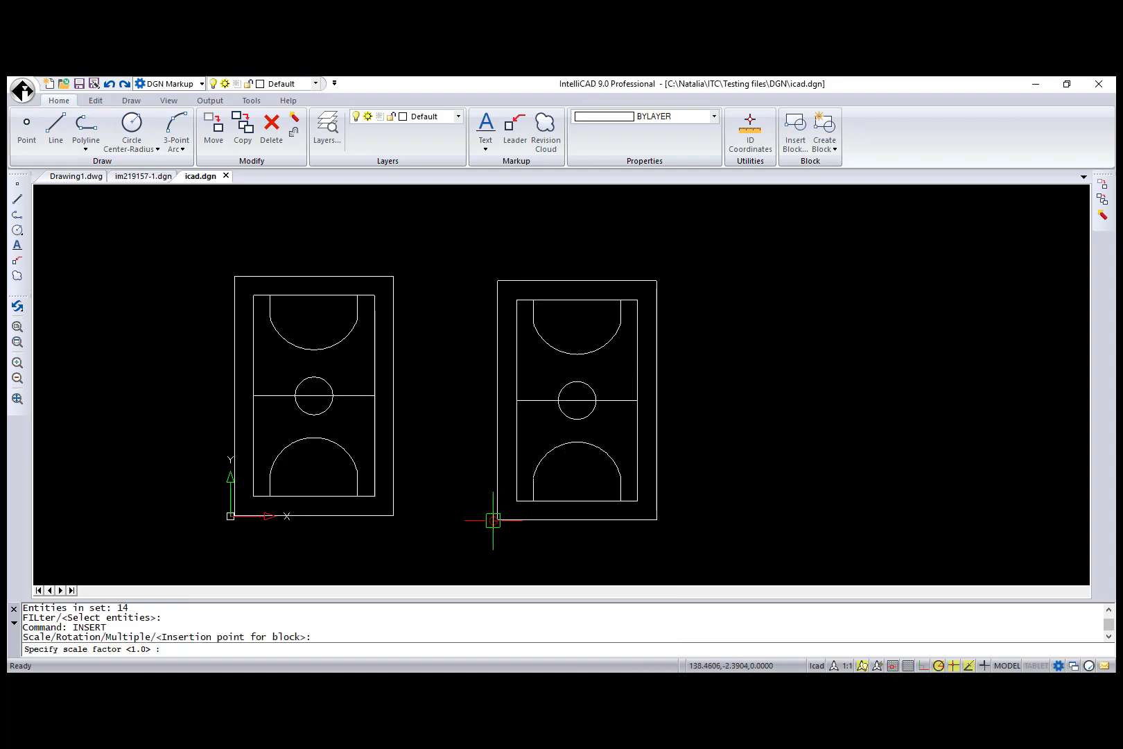
key(Return)
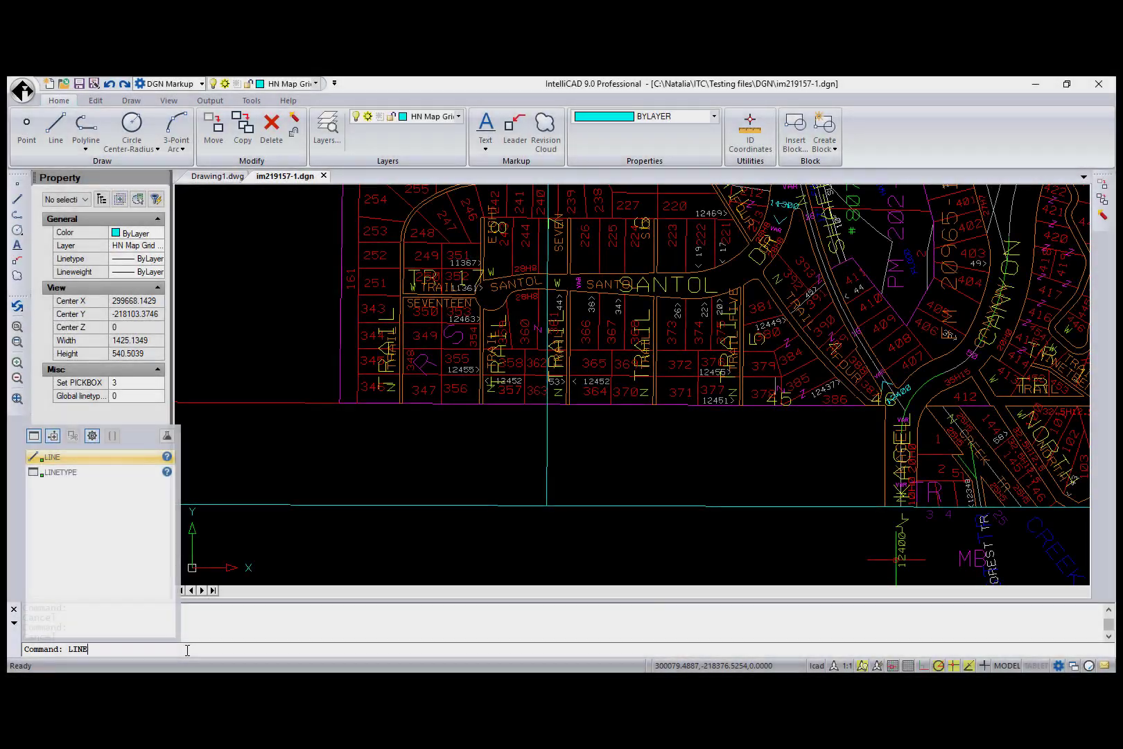
- Draw a short cyan line in the empty area below the parcels
key(Return)
click(281, 471)
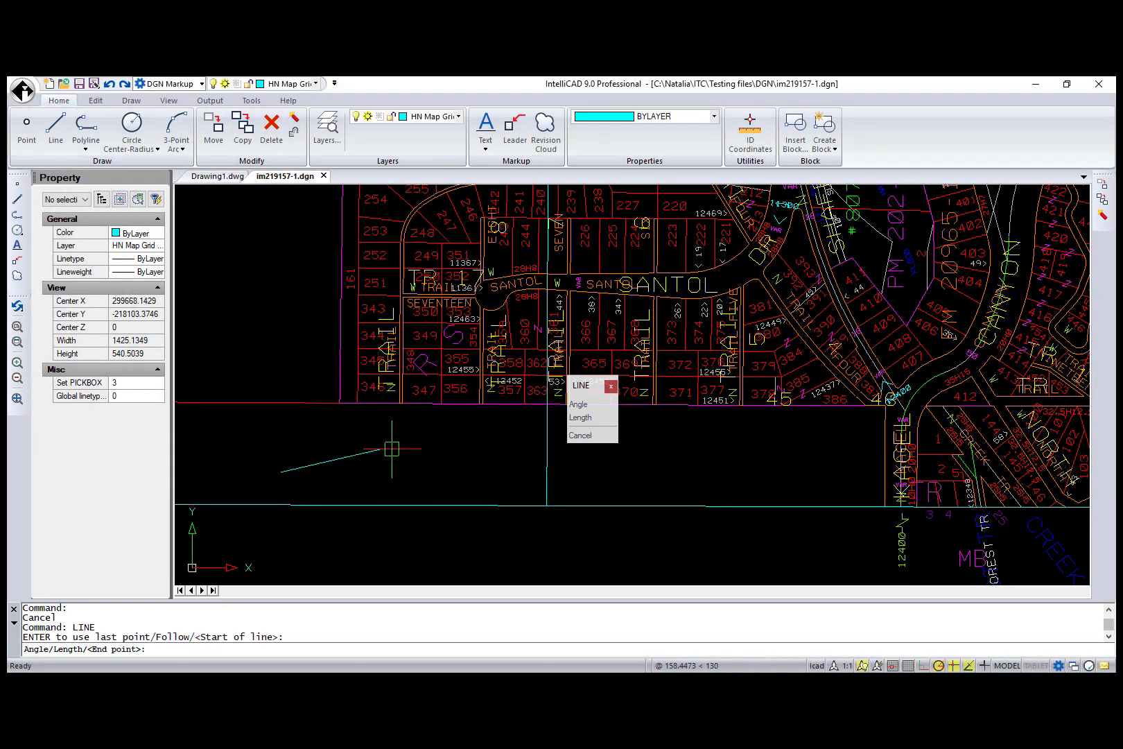
click(395, 448)
click(395, 448)
key(Return)
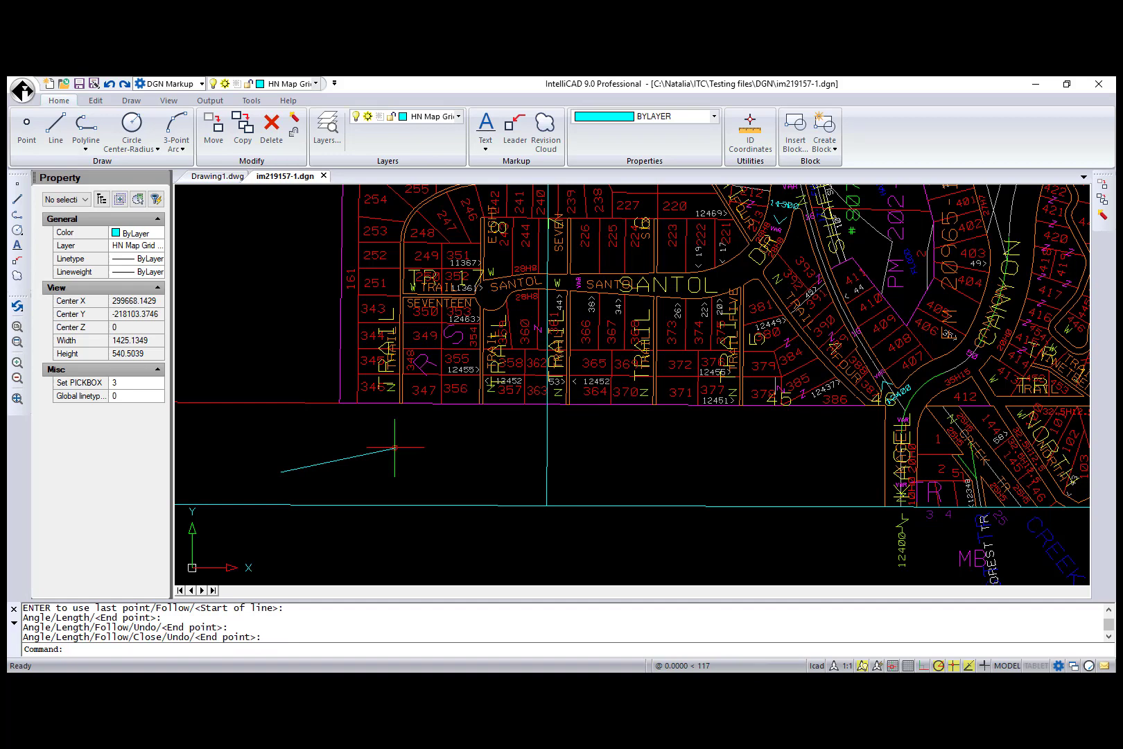
click(386, 449)
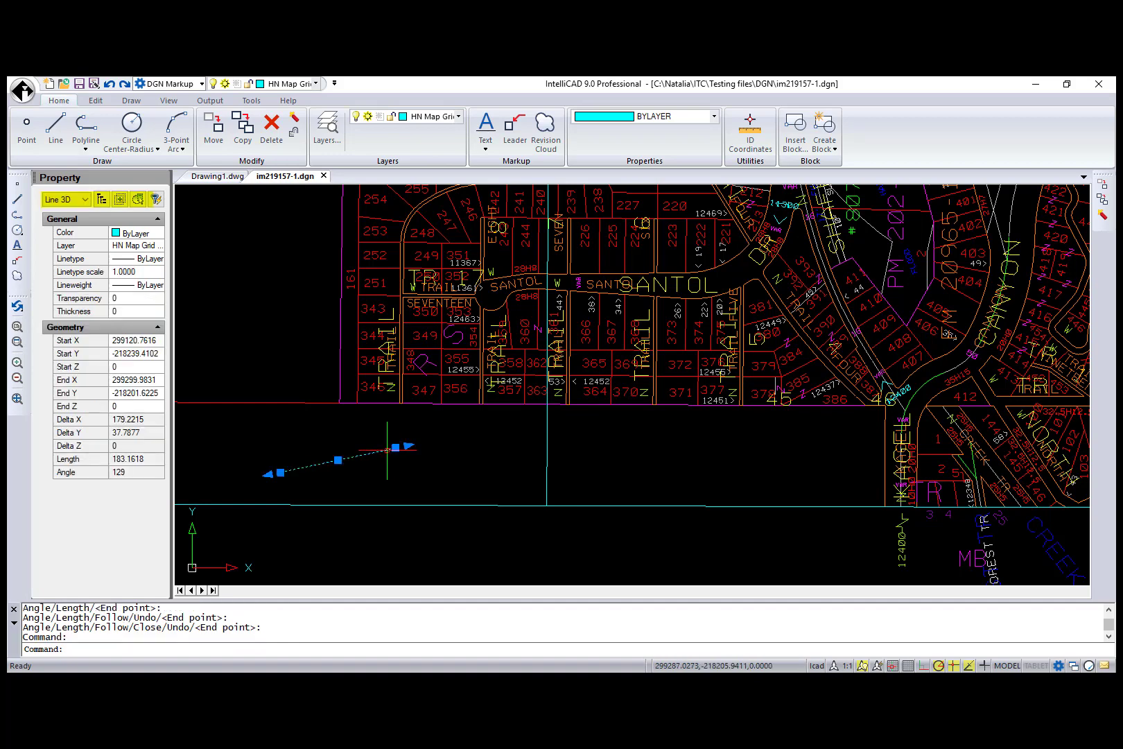
key(Escape)
- Start rotating the previous selection, the new line, and set its pivot point
text(ROTATE)
key(Return)
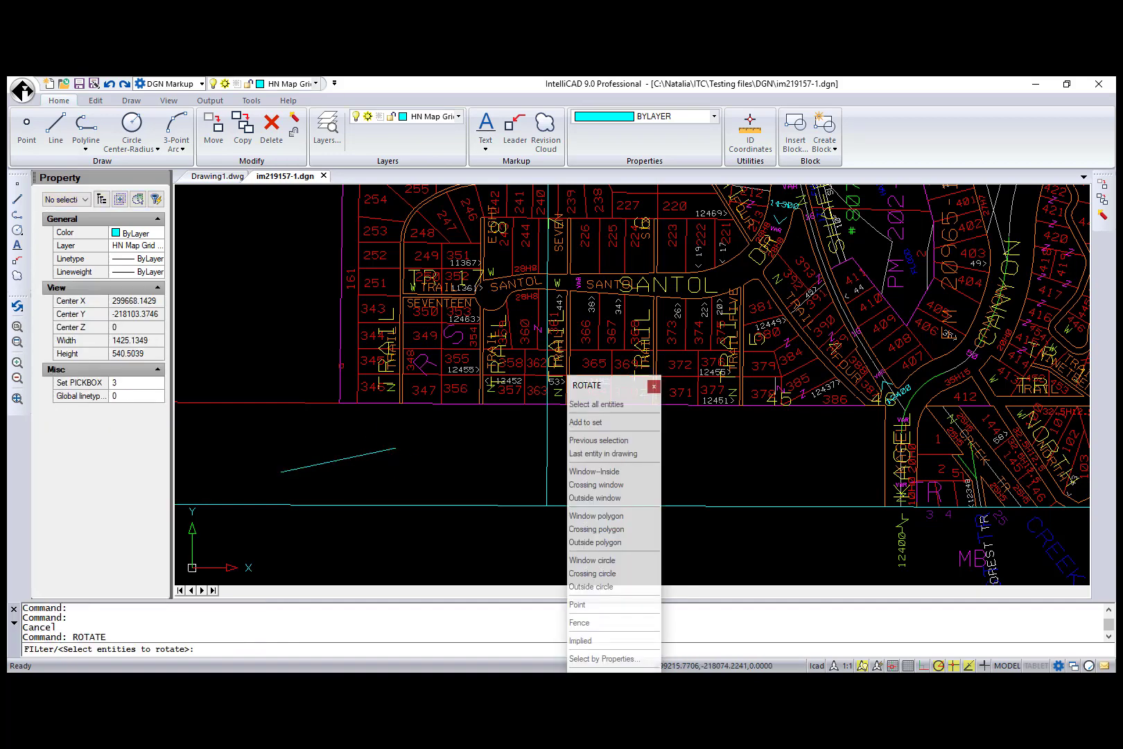
click(598, 440)
key(Return)
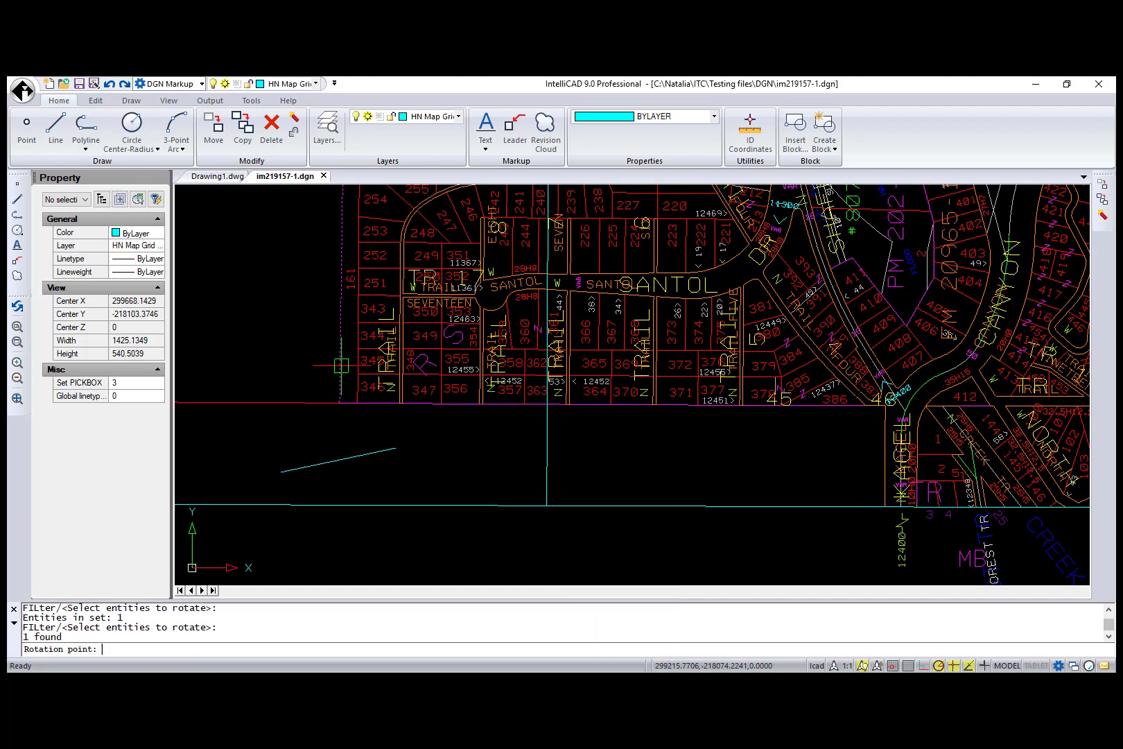
click(299, 351)
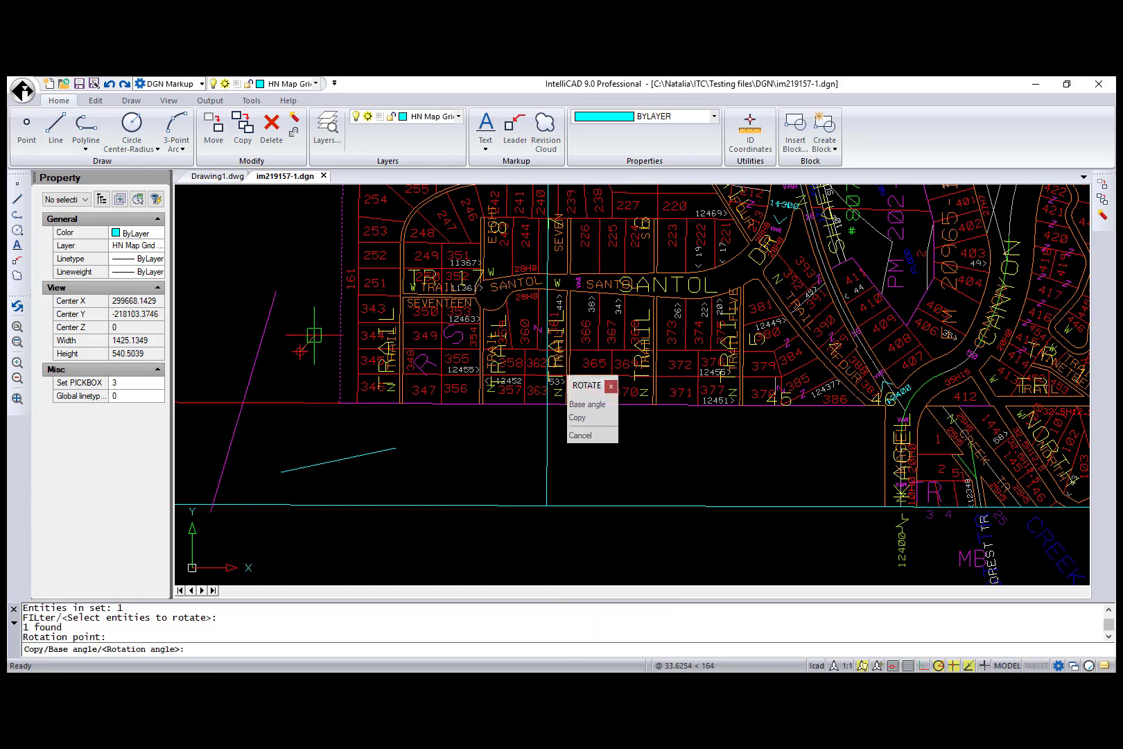